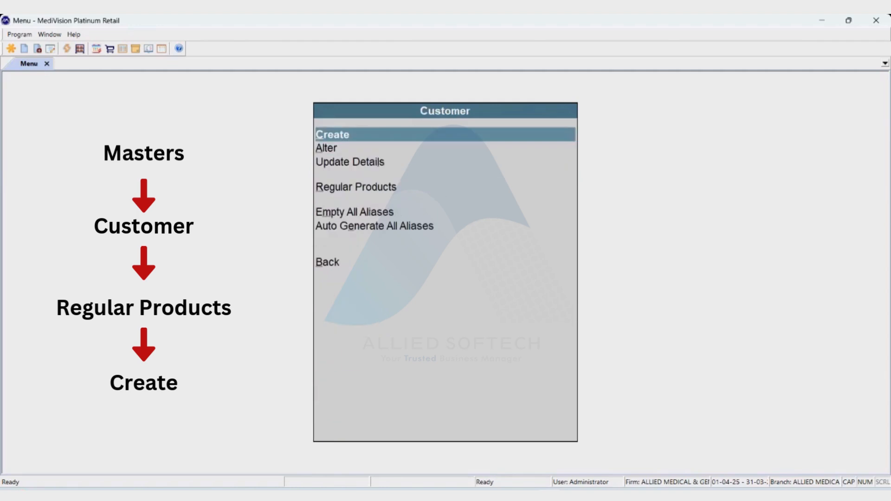
- Open the form for creating a customer's regular products from the Customer masters
key("Down")
key("Down")
key("Down")
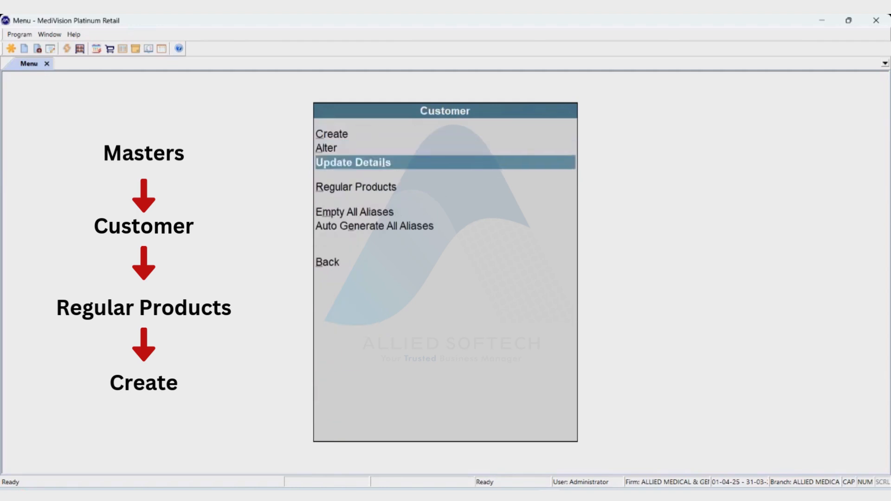
key("Return")
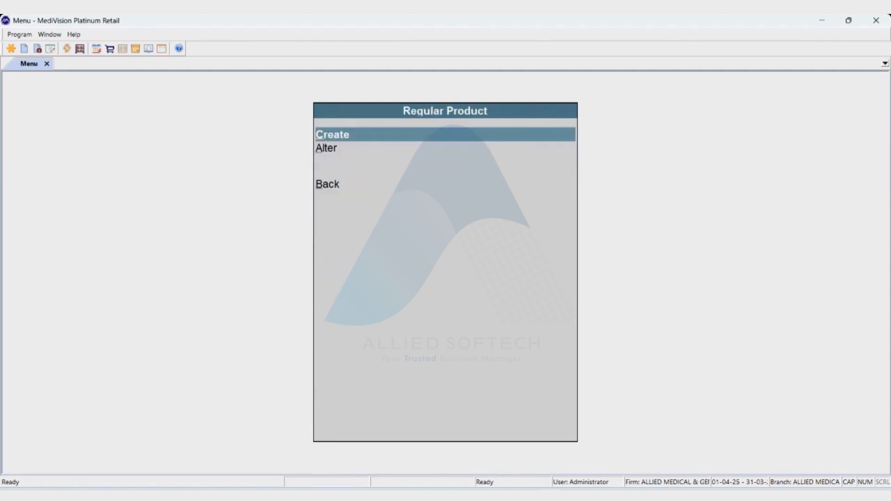
key("Return")
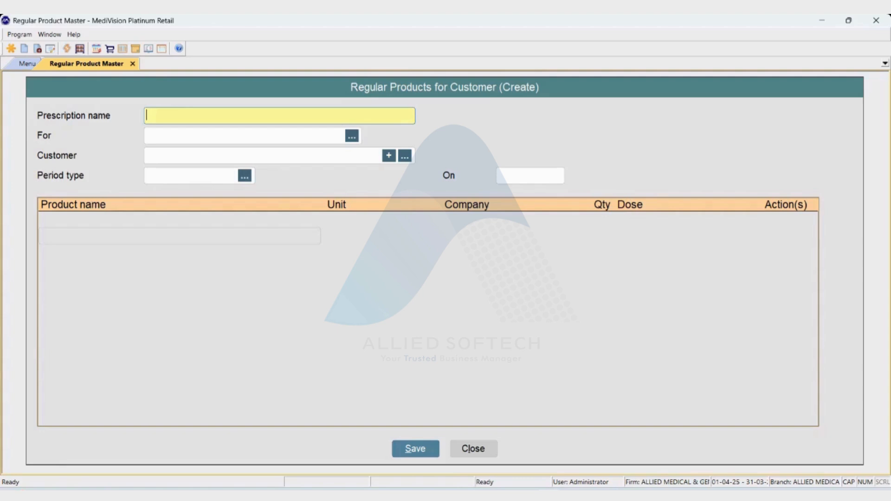
- Name the prescription DIABETES, assign it to the Customer type, and select the customer's name from the customer list
type("DIABETES")
key("Return")
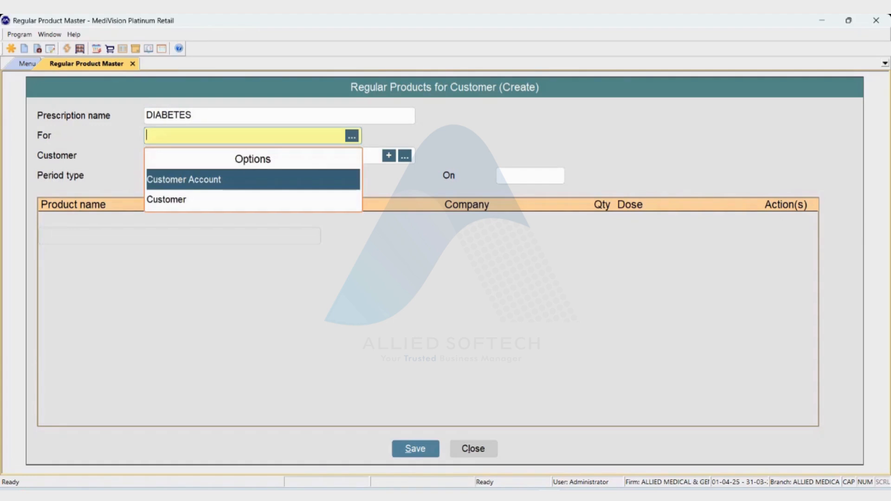
key("Down")
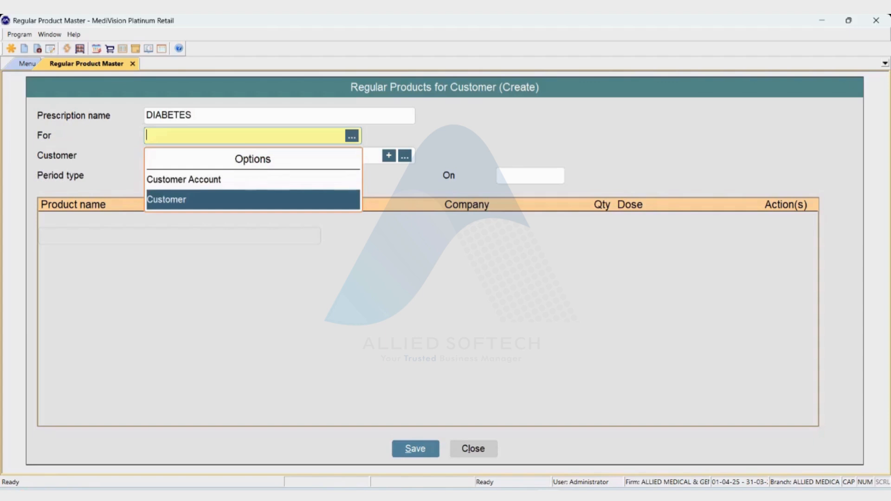
key("Return")
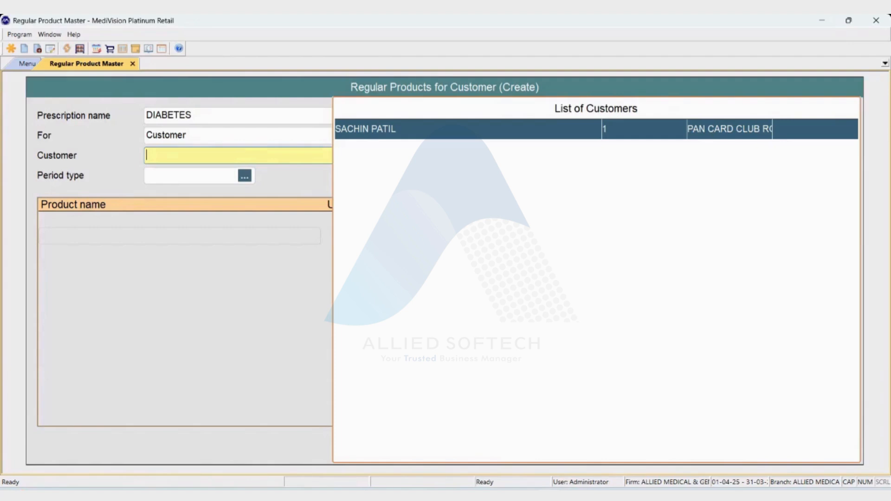
key("Return")
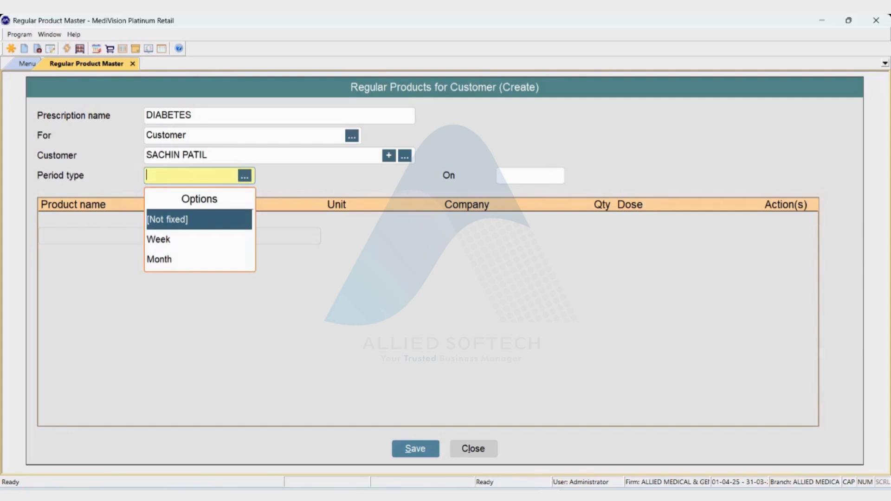
- Set the prescription's period type to Week
key("Down")
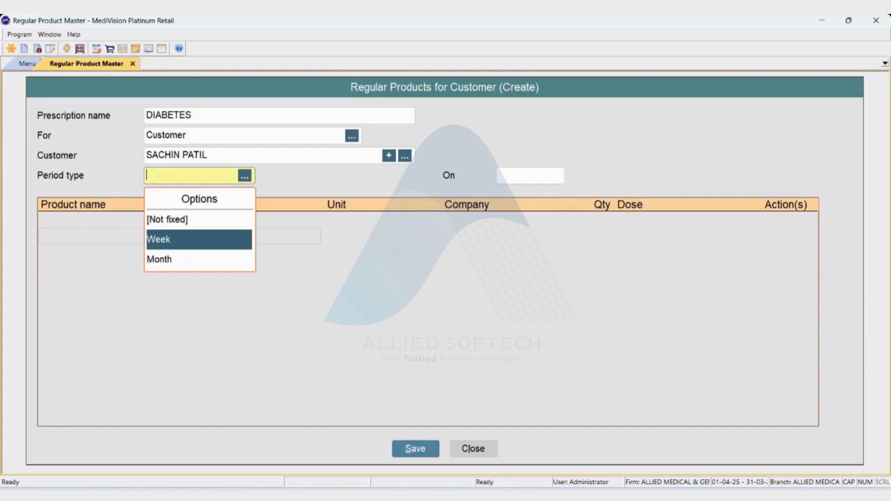
key("Up")
key("Down")
key("Return")
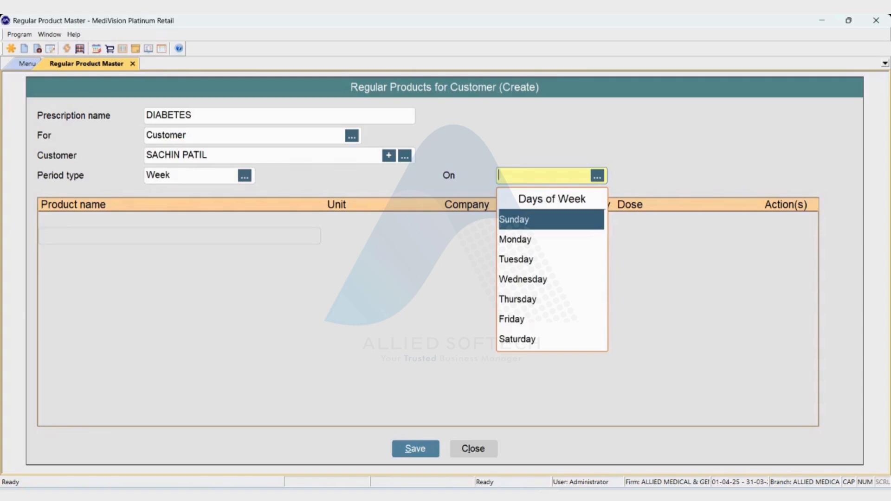
- Change the prescription's period type to Month
key("shift+Tab")
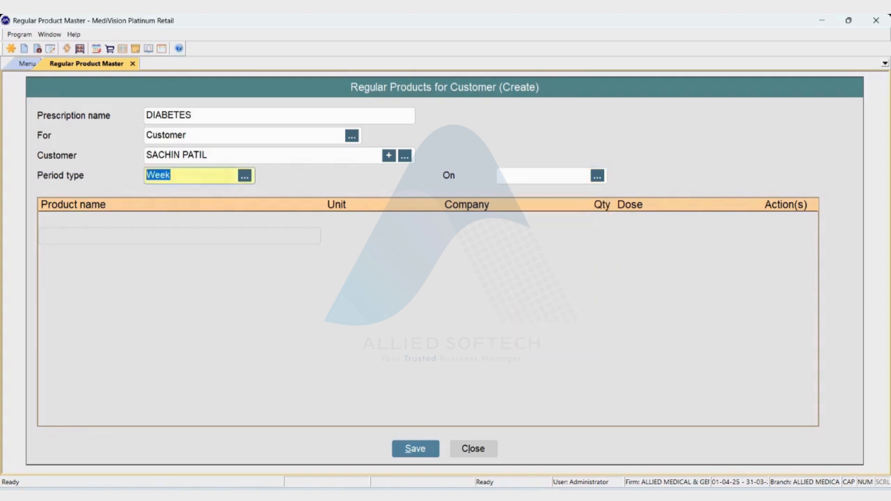
key("BackSpace")
key("Down")
key("Down")
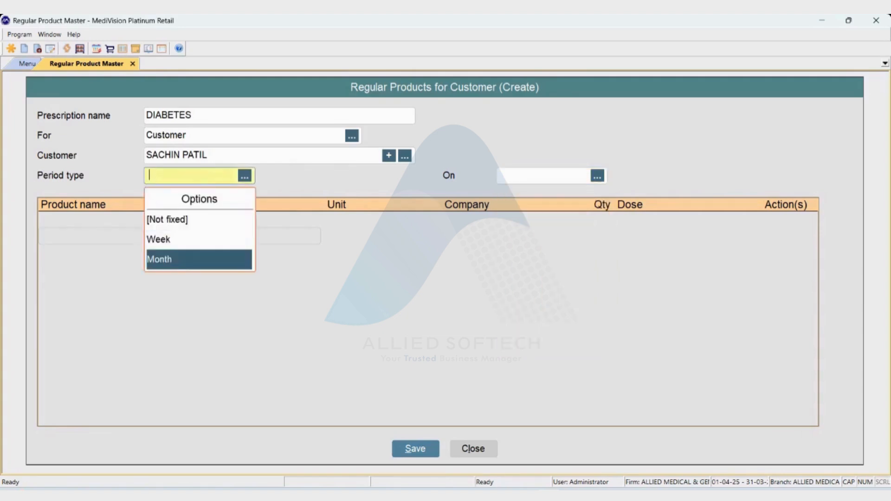
key("Return")
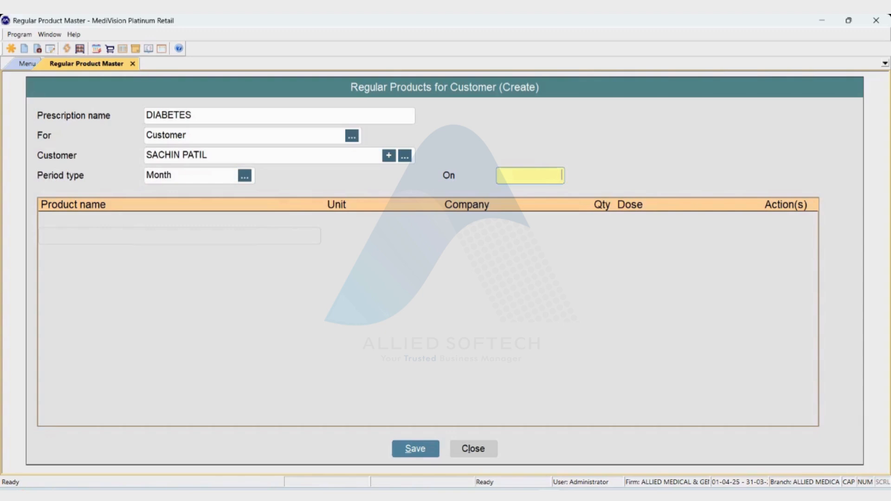
- Switch the prescription's period type to Week and set its day to Sunday
key("shift+Tab")
key("BackSpace")
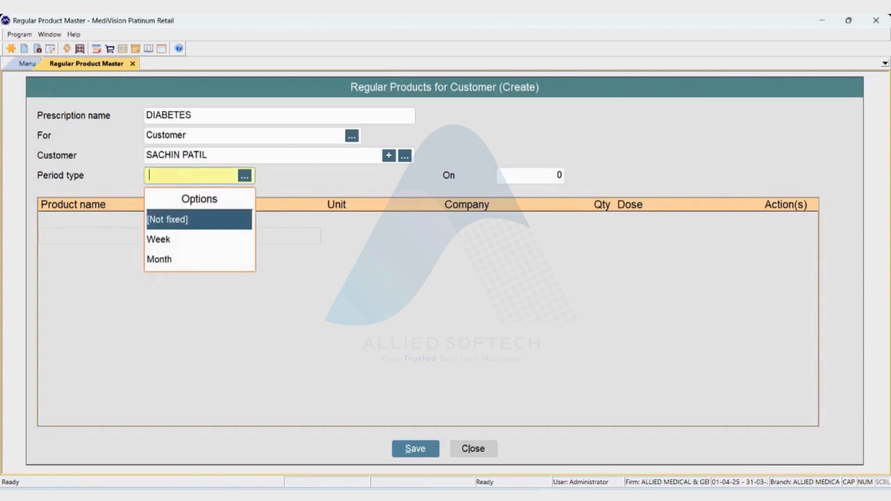
key("Down")
key("Return")
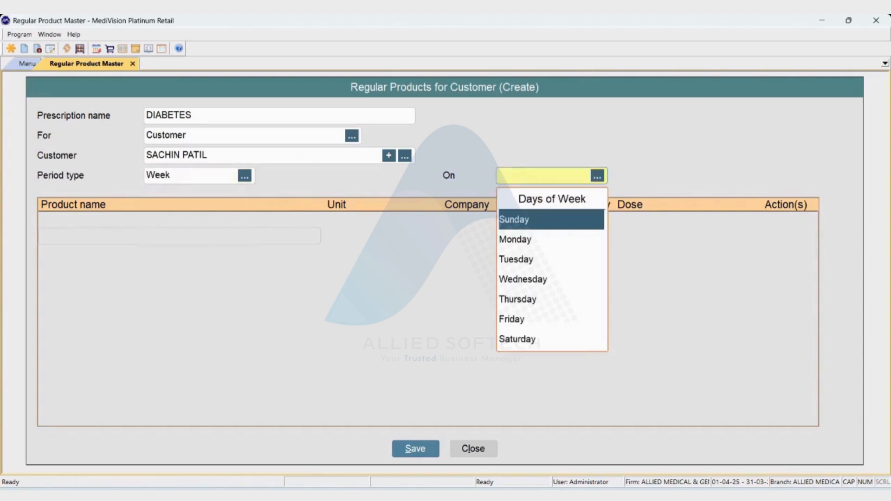
key("Return")
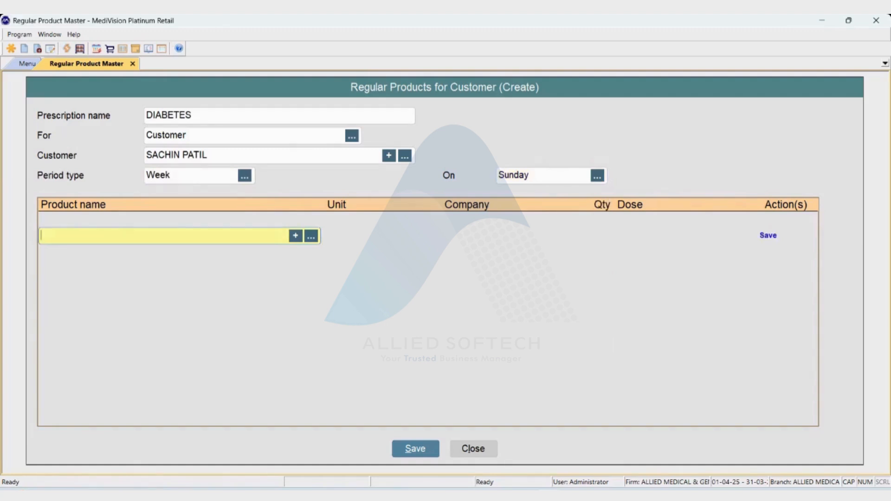
- Add GLYCOMET-GP 1 TAB to the prescription with quantity 15 and dose 1-0-1
type("GLYCOM")
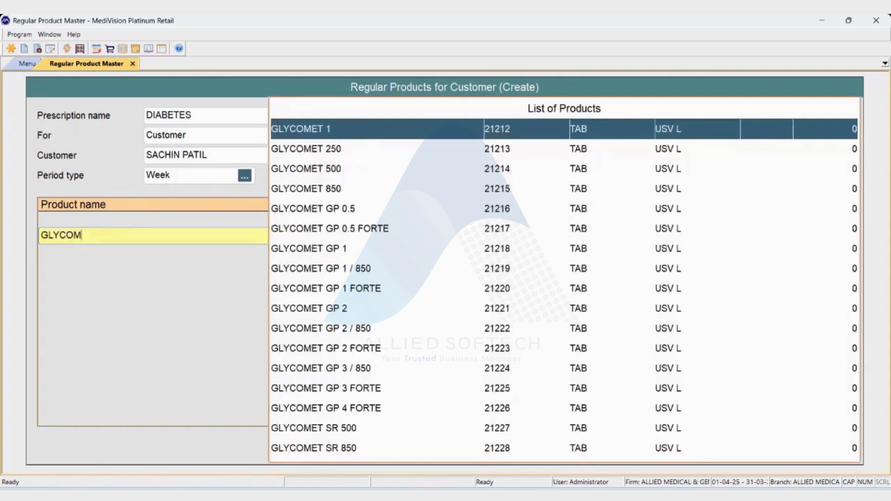
type("ET-G")
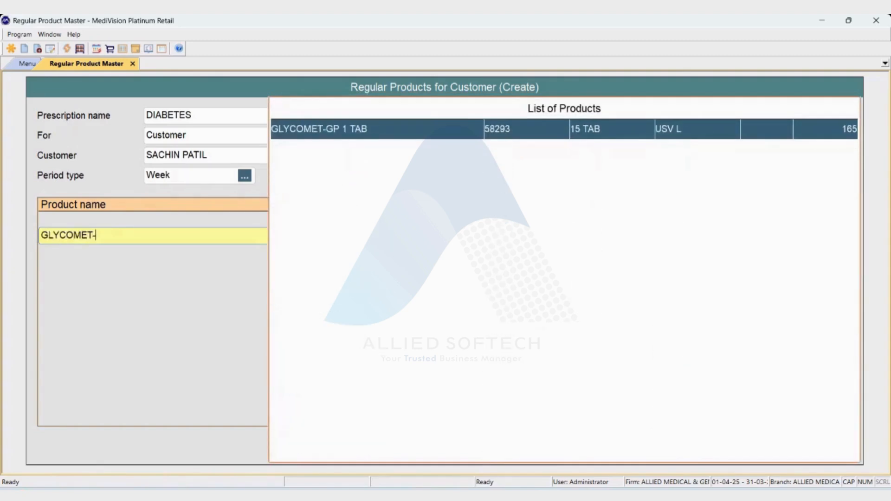
key("Return")
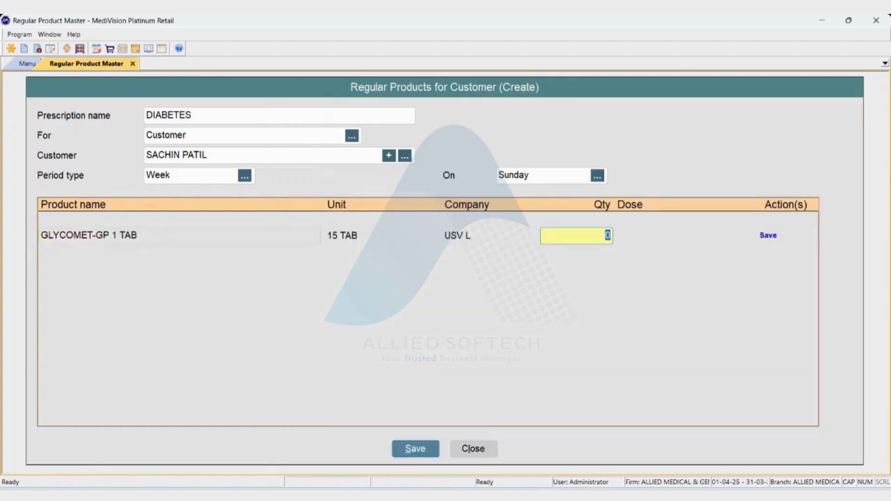
type("15")
key("Return")
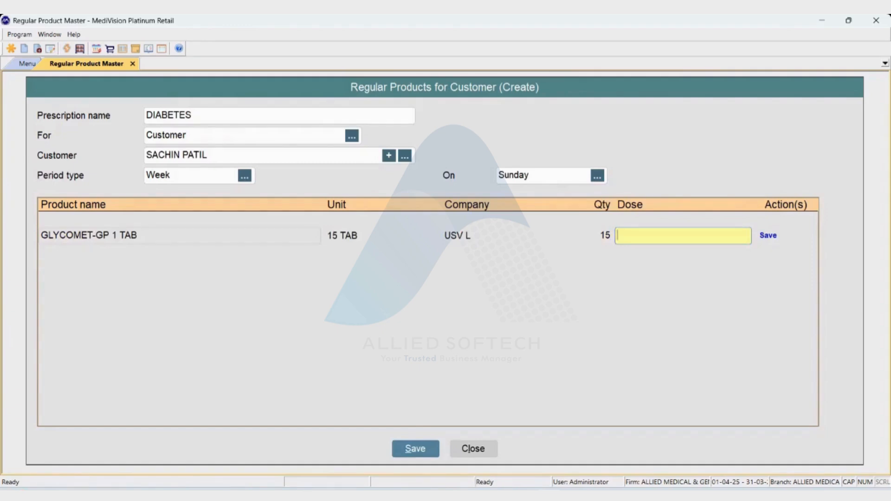
type("1-0-1")
key("Return")
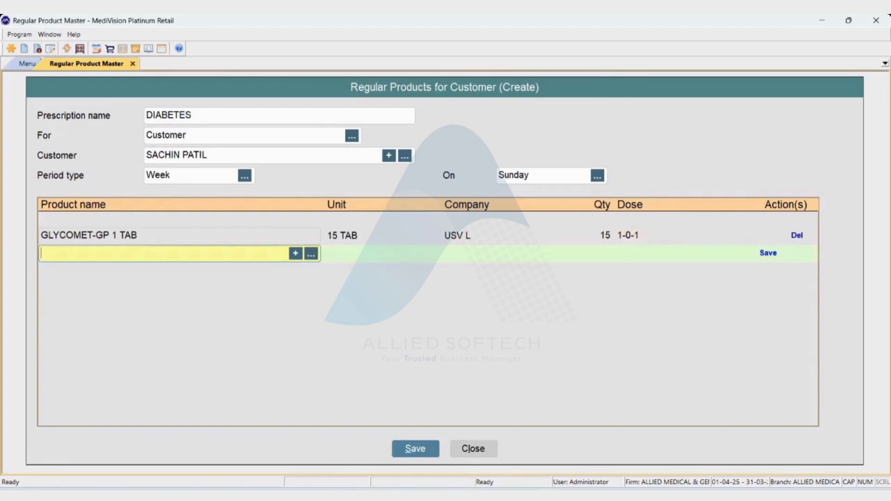
- Add HUMINSULIN 30/70 CARRIDGE as the second product with quantity 1 and dose 1-0-1
type("HU")
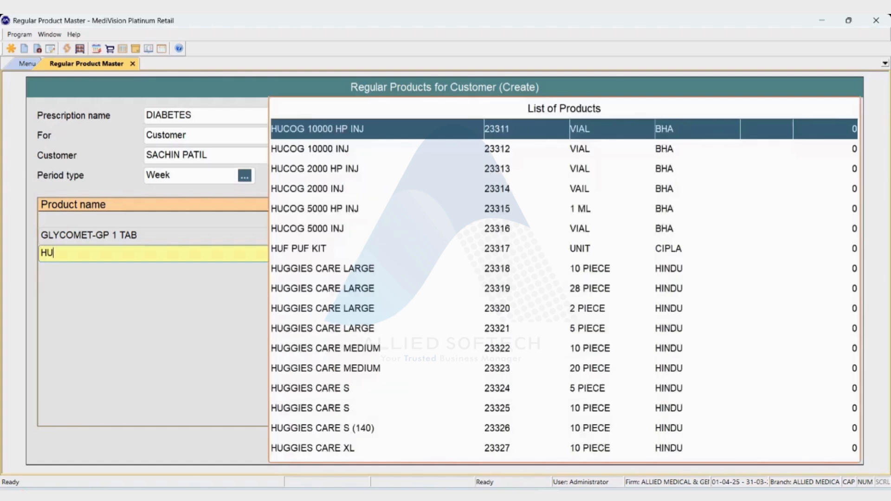
type("MINSUL")
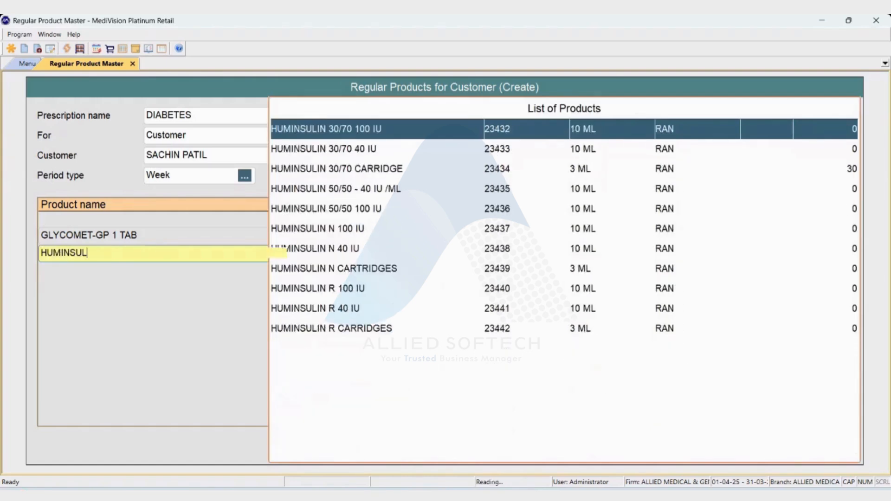
key("Down")
key("Down")
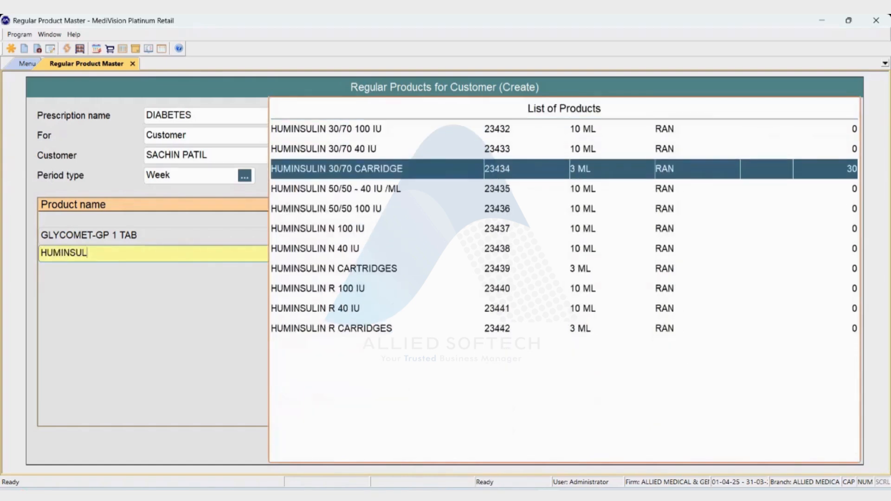
key("Return")
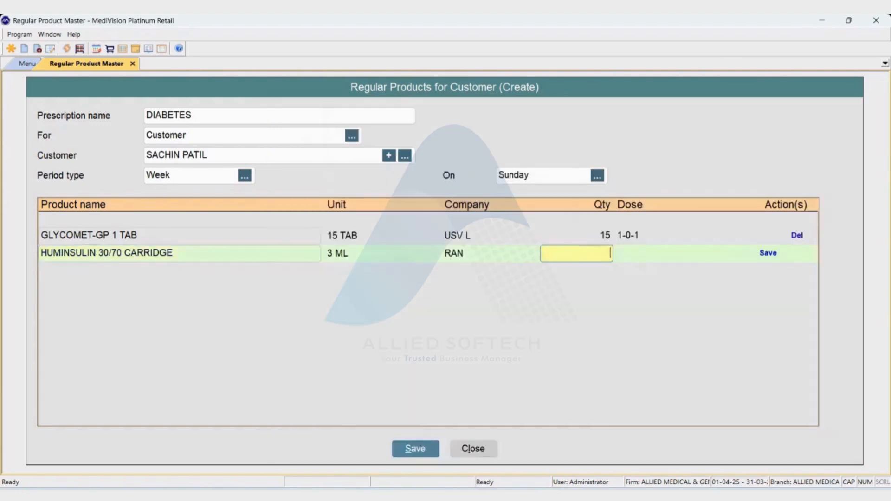
key("Return")
type("1-0-1")
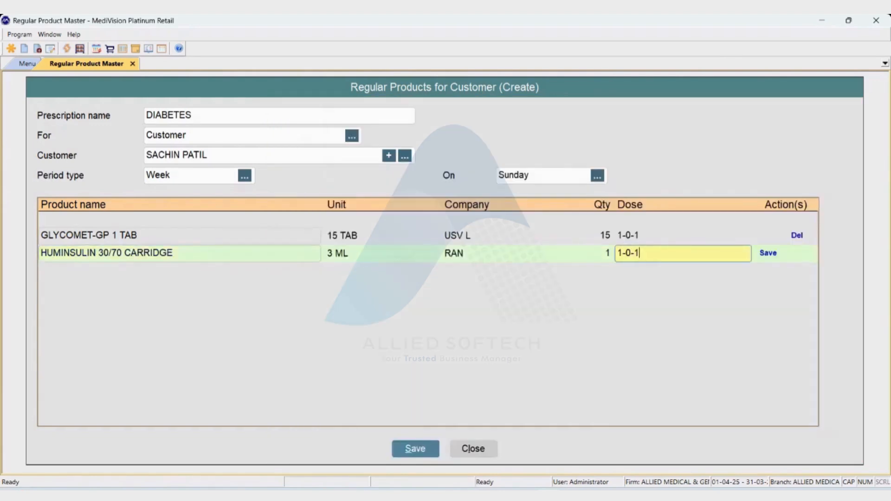
key("Return")
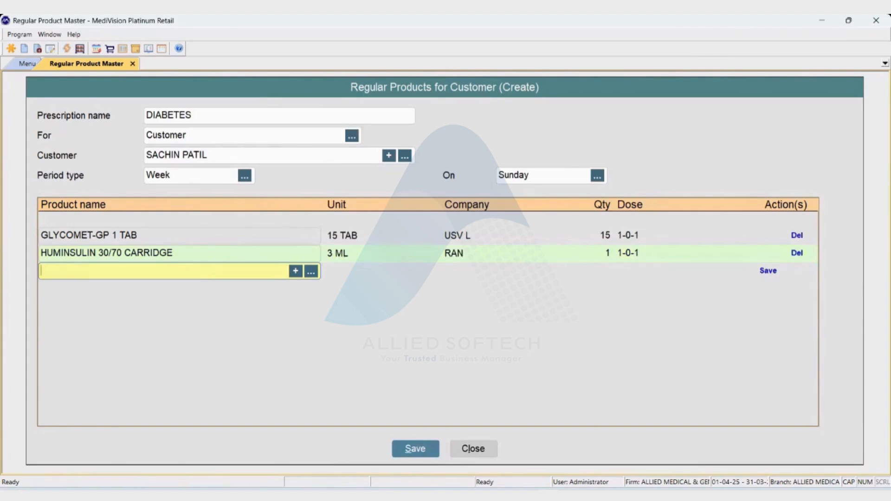
- Finish the product list and save the regular products entry without printing the voucher
key("Return")
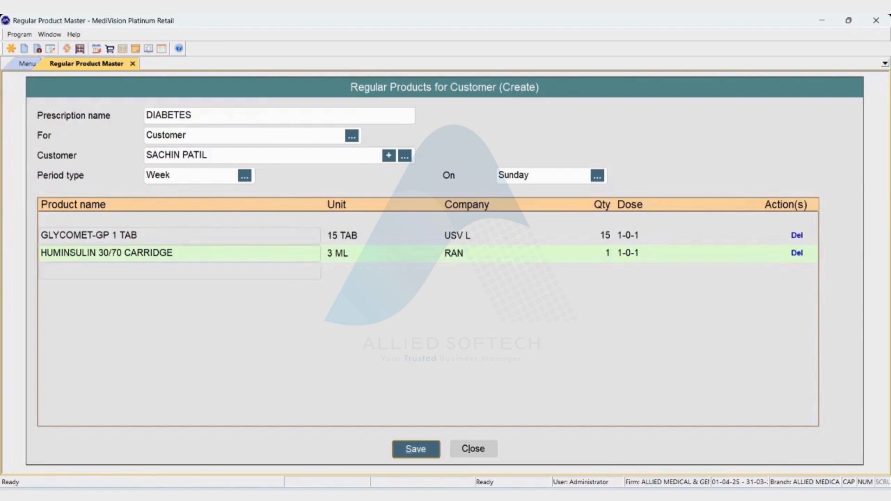
key("Return")
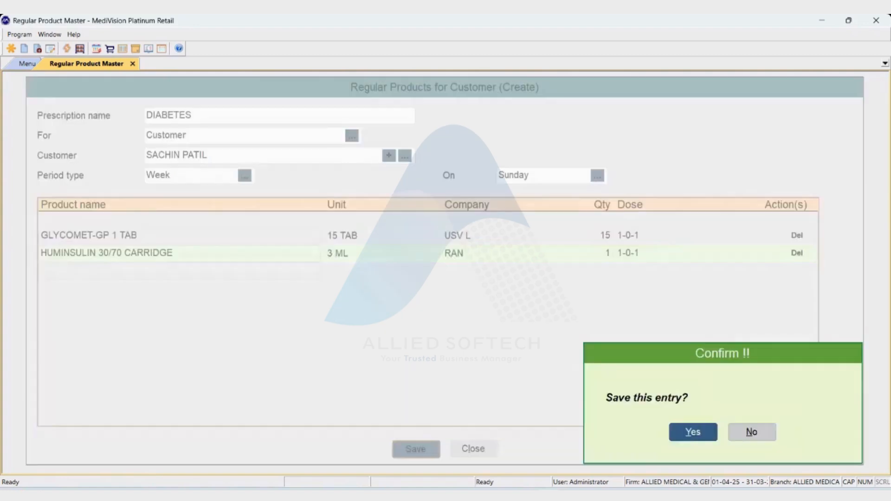
key("Return")
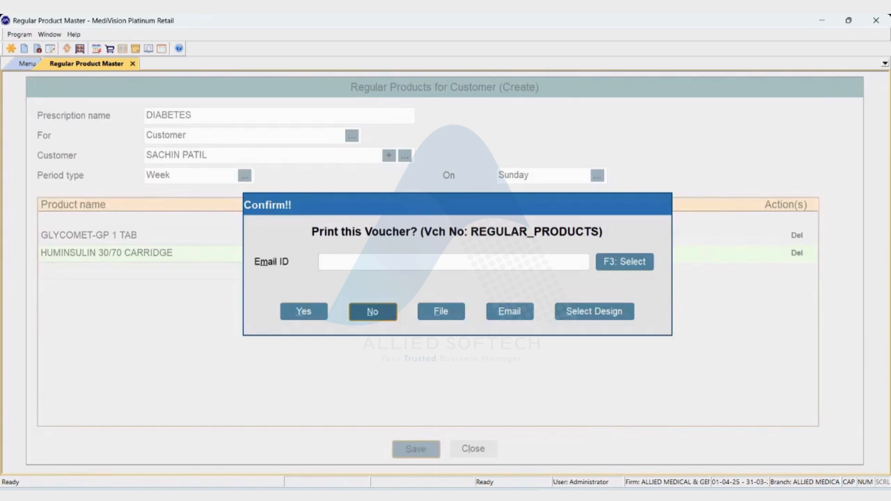
key("Return")
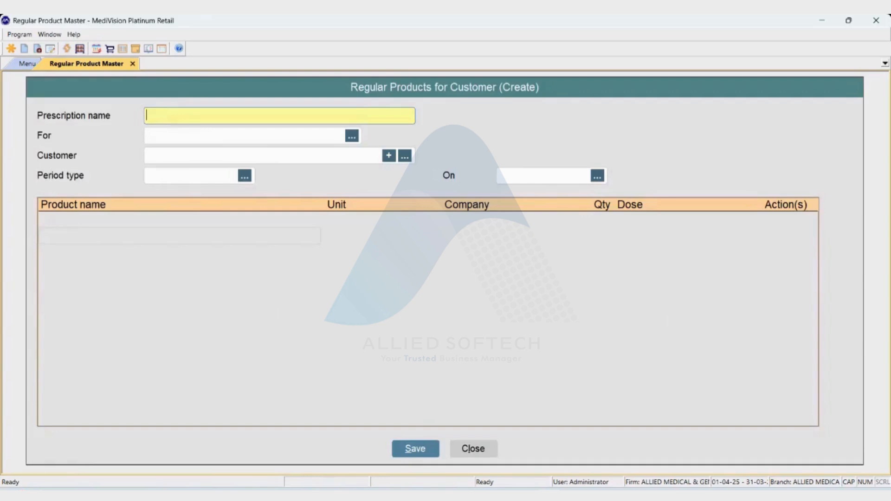
- Leave the regular products form and start a new Sale voucher entry
key("Escape")
key("Escape")
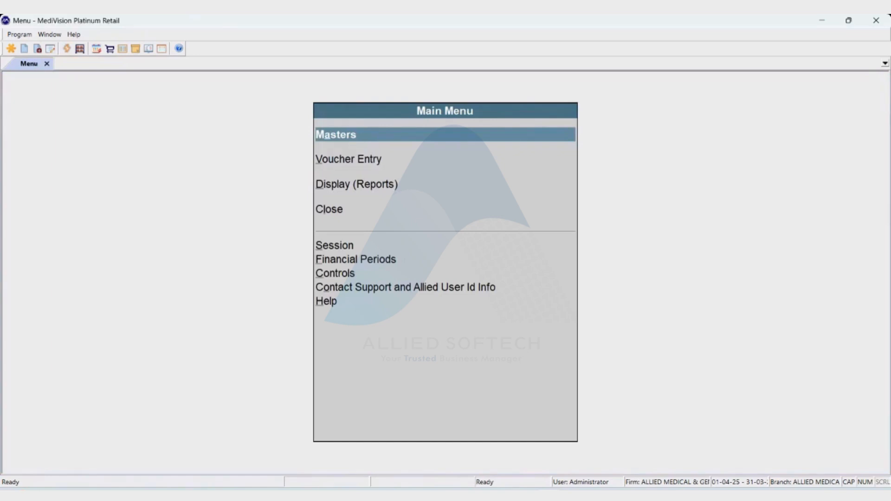
key("Down")
key("Return")
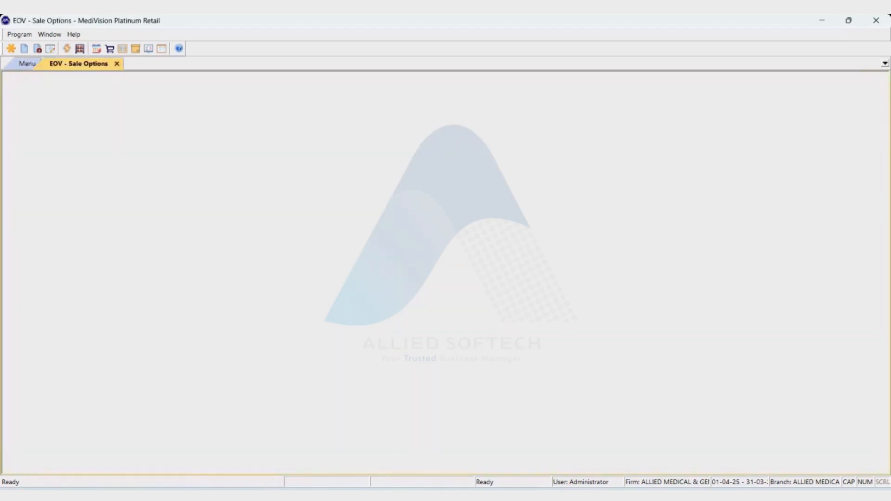
key("Down")
key("Return")
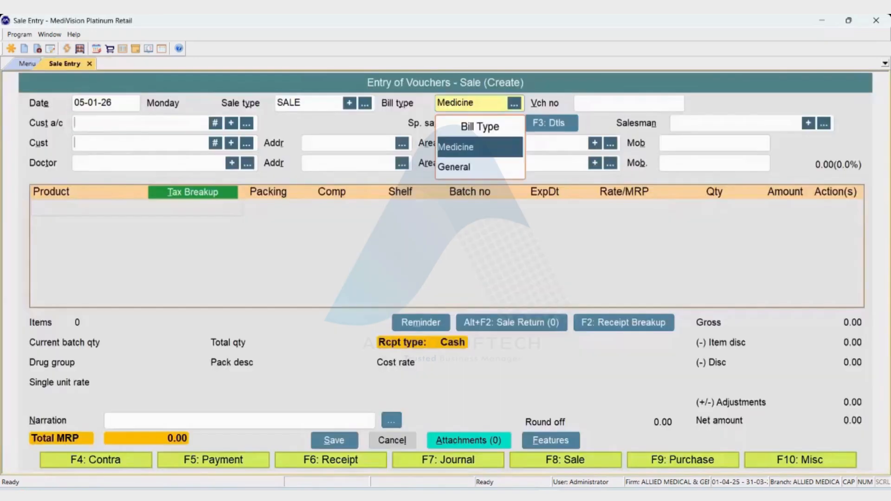
- Keep the Medicine bill type, select the customer whose name begins with RA, and accept the filled-in customer details
key("Return")
type("RA")
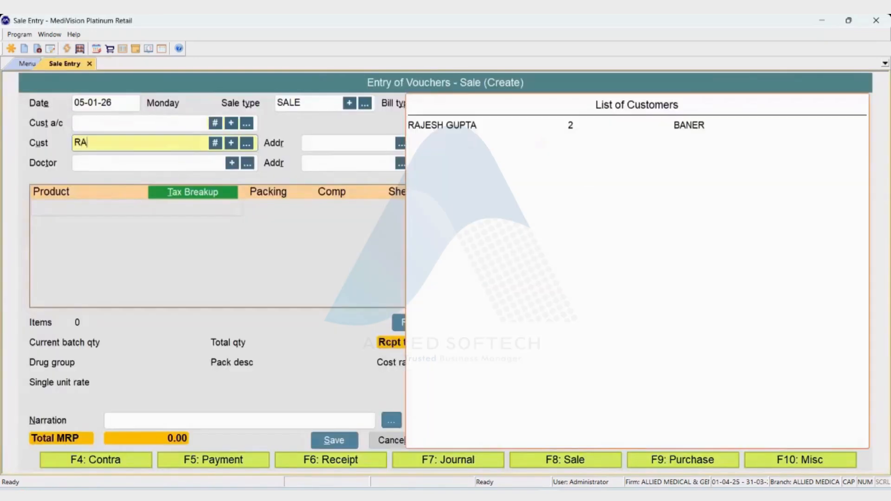
key("Down")
key("Return")
key("Return")
key("Return")
key("Return")
key("Return")
key("Return")
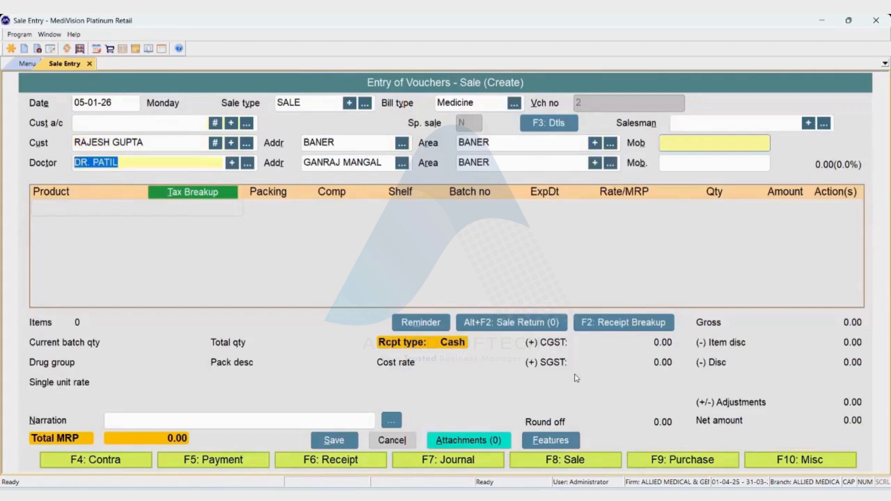
- Accept the filled-in doctor details and add GLYCOMET-GP 1 TAB to the sale with quantity 1
key("Return")
key("Return")
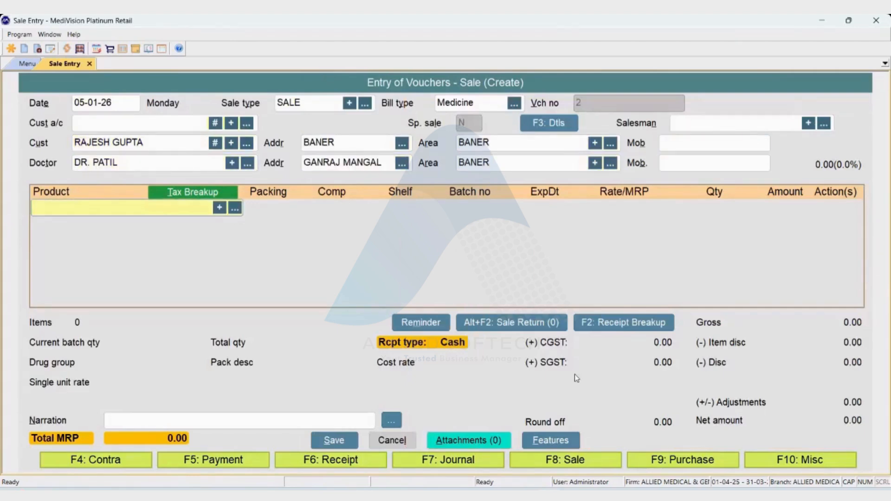
type("GLYCO")
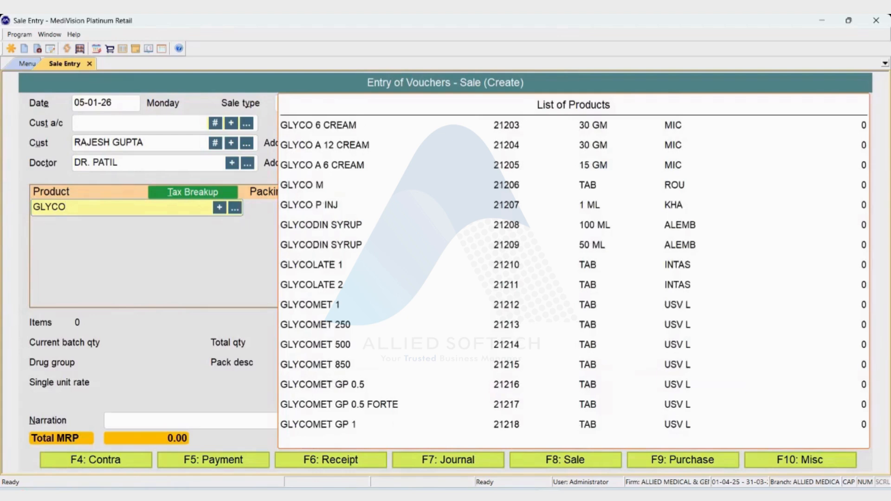
type("MET-")
key("Down")
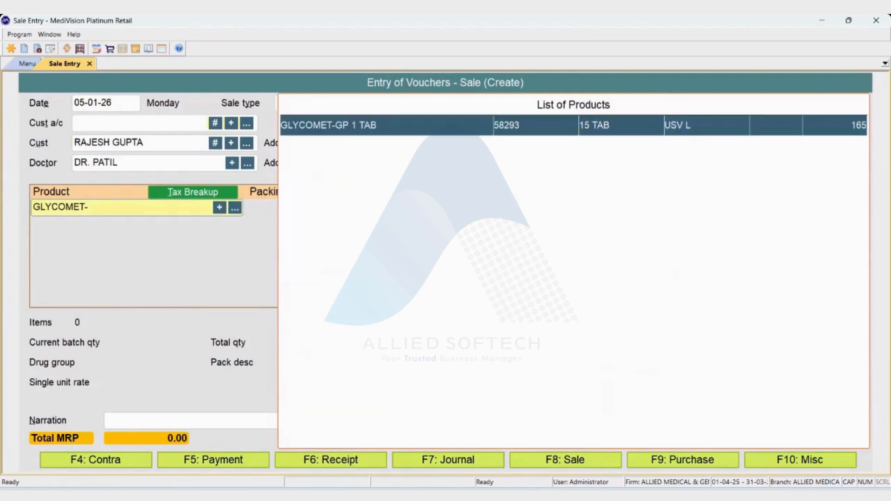
key("Return")
key("Return")
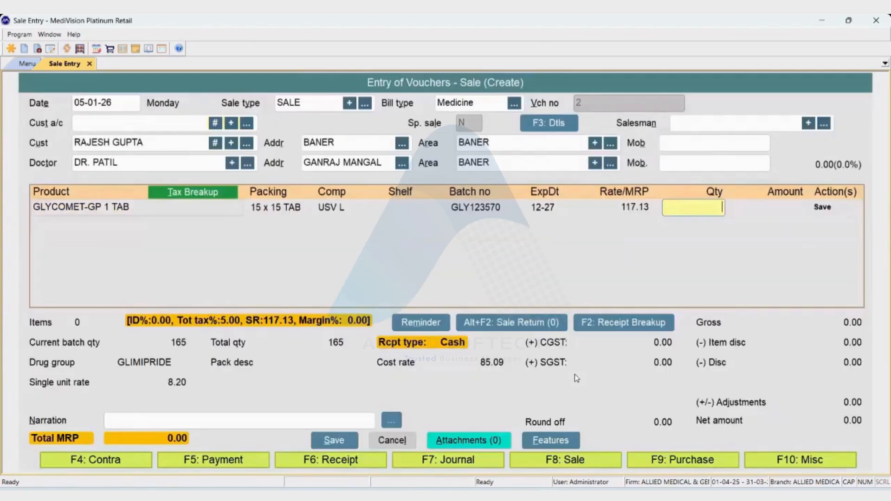
type("1")
key("Return")
- Add HUMALOG 100 IU CARTRIDGE as the second sale product with quantity 1
type("HUMLO")
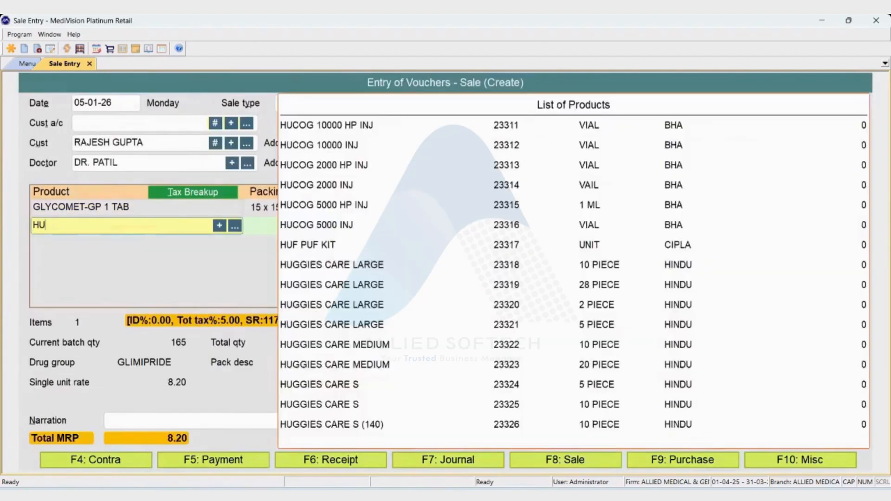
key("BackSpace")
key("BackSpace")
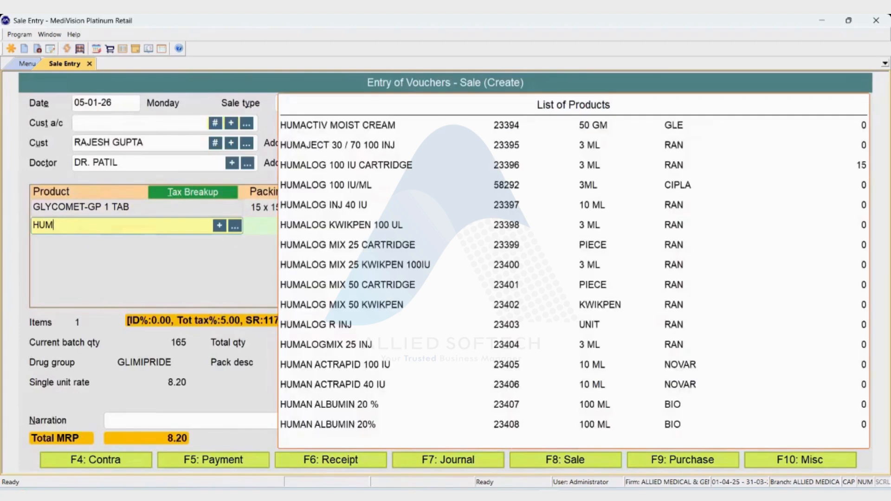
type("ALO")
key("Down")
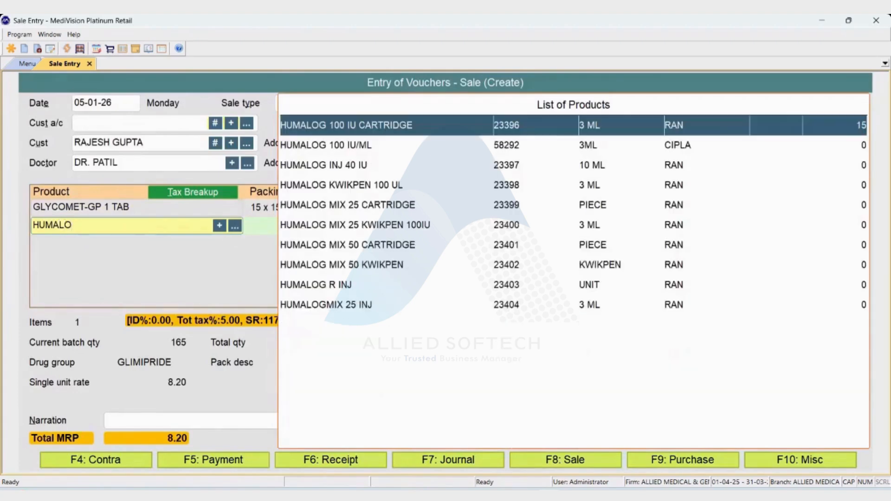
key("Return")
key("Return")
type("1")
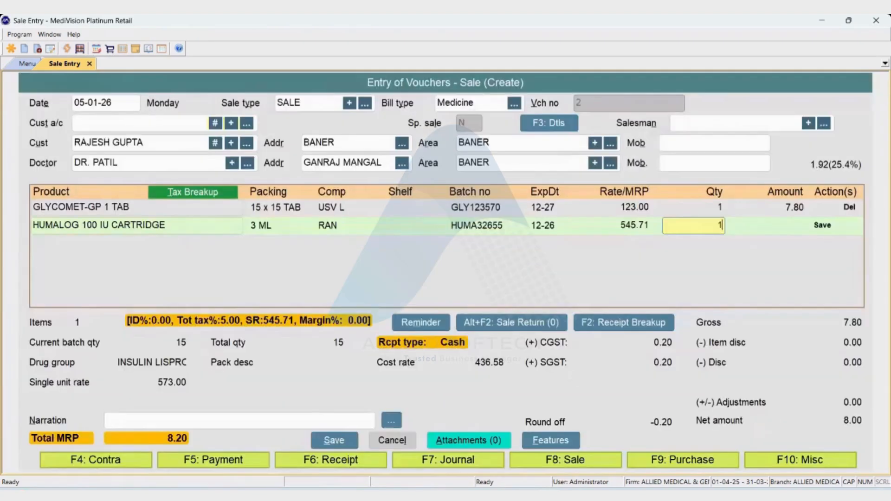
key("Return")
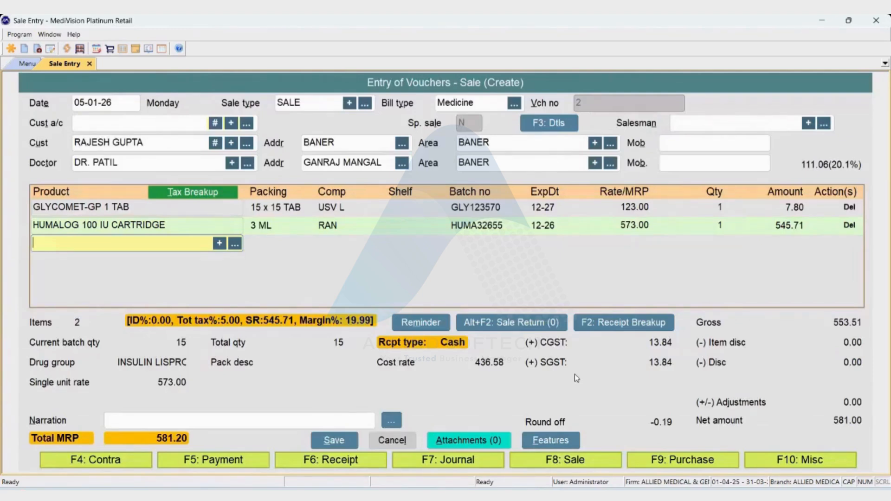
- Start saving the voucher's items as the customer's regular products, with DIABETES as the prescription name
key("alt+f")
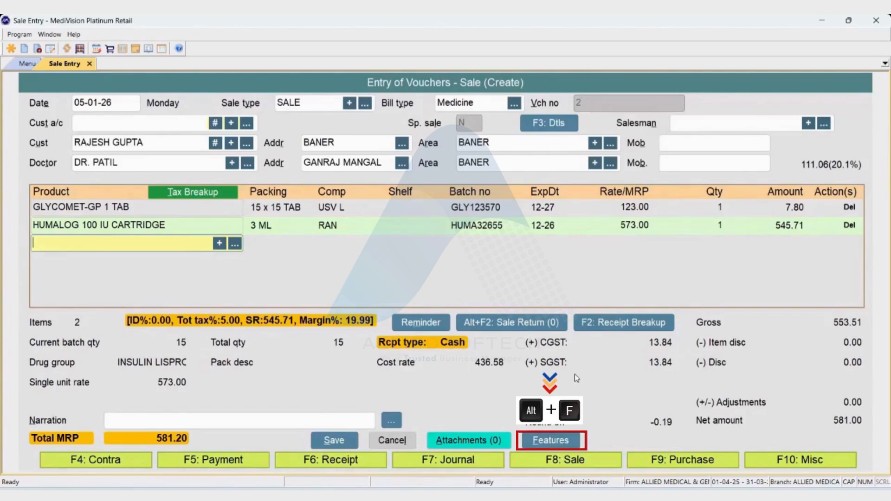
key("alt+f")
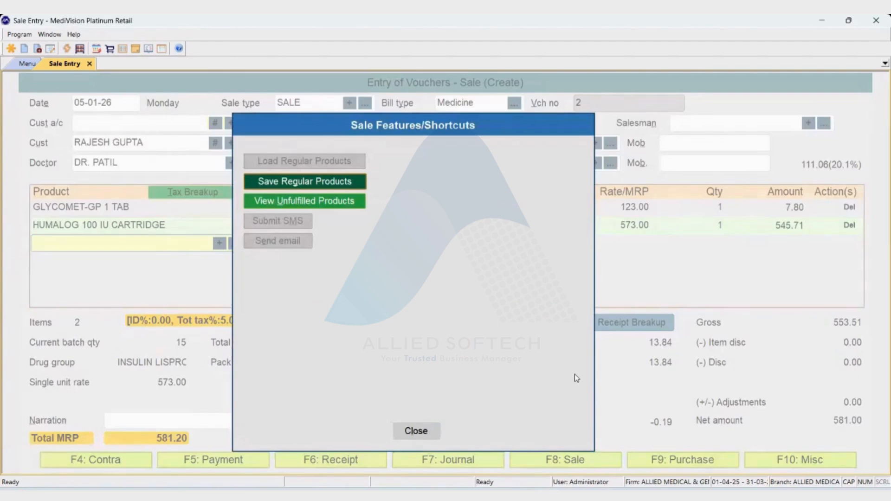
key("Return")
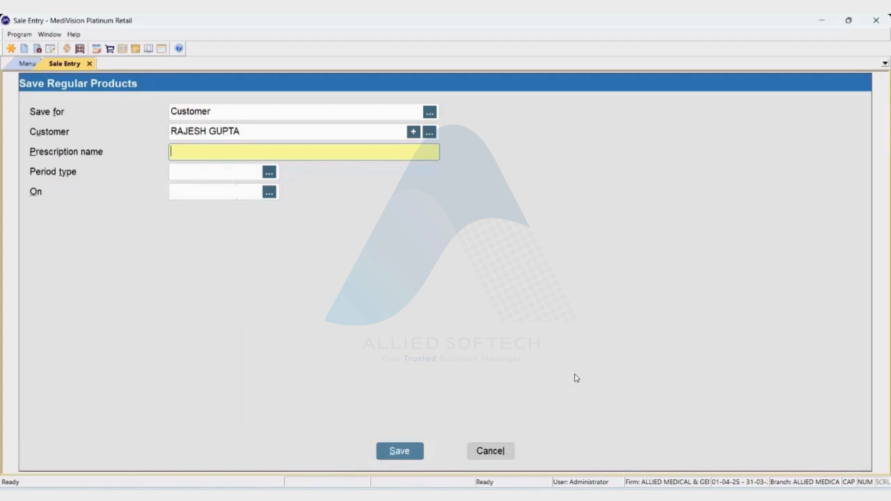
type("DIABETES")
key("Return")
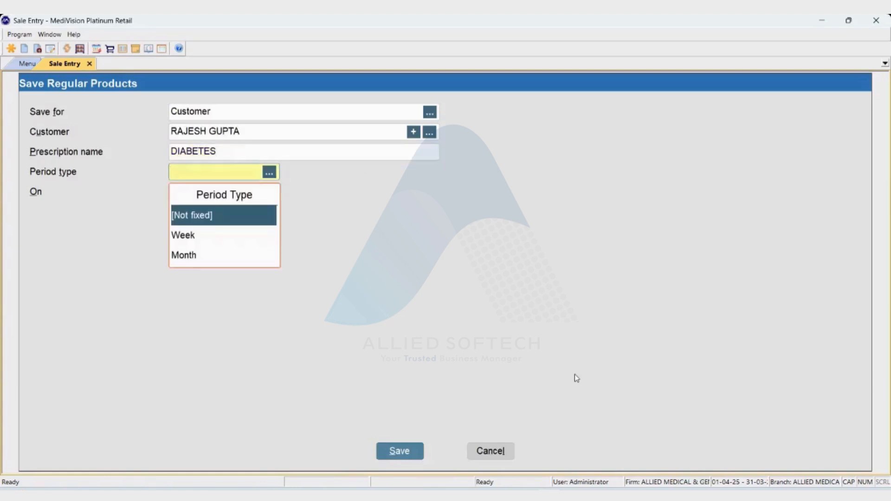
- Set the prescription's period type to Month on day 1 and save the regular products entry
key("Down")
key("Down")
key("Return")
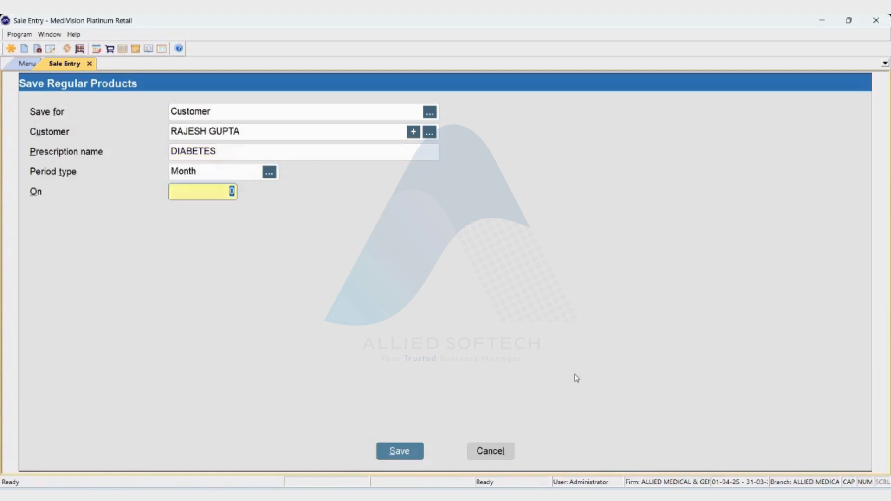
type("1")
key("Return")
key("Return")
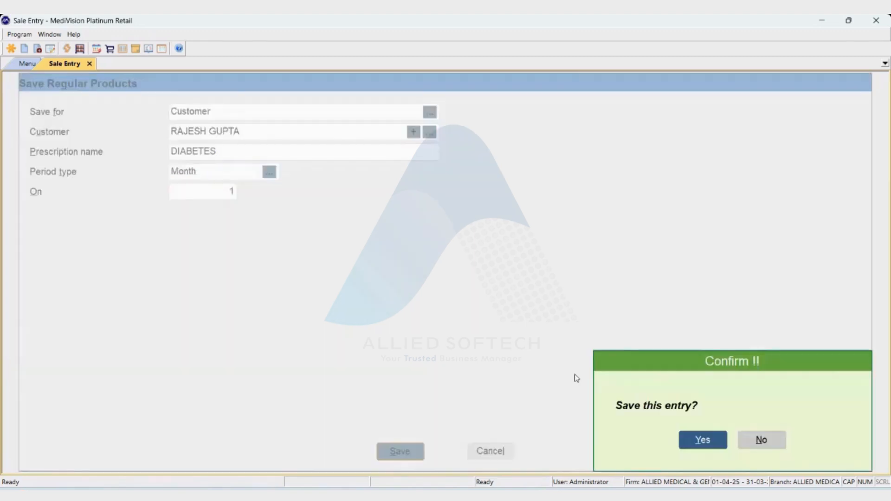
key("Return")
- Accept the receipt breakup with Cash and no discount, and save the sale voucher
key("Return")
key("Return")
key("Return")
key("Return")
key("Return")
key("Return")
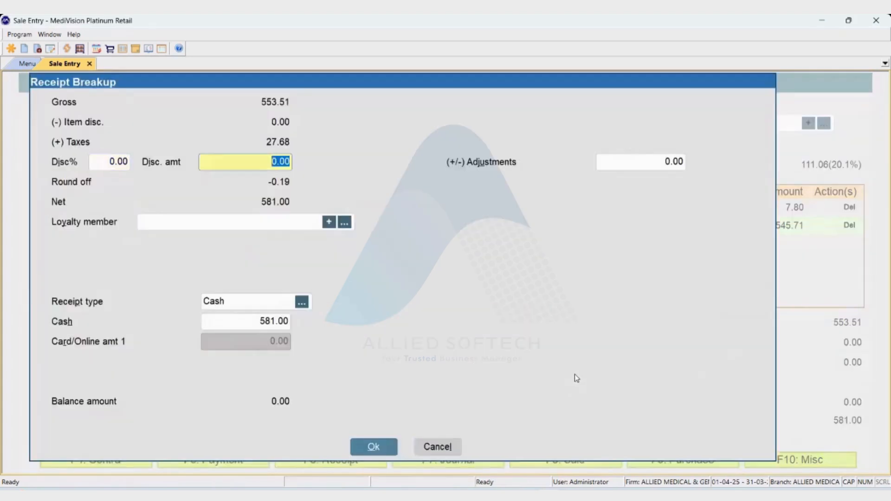
key("Return")
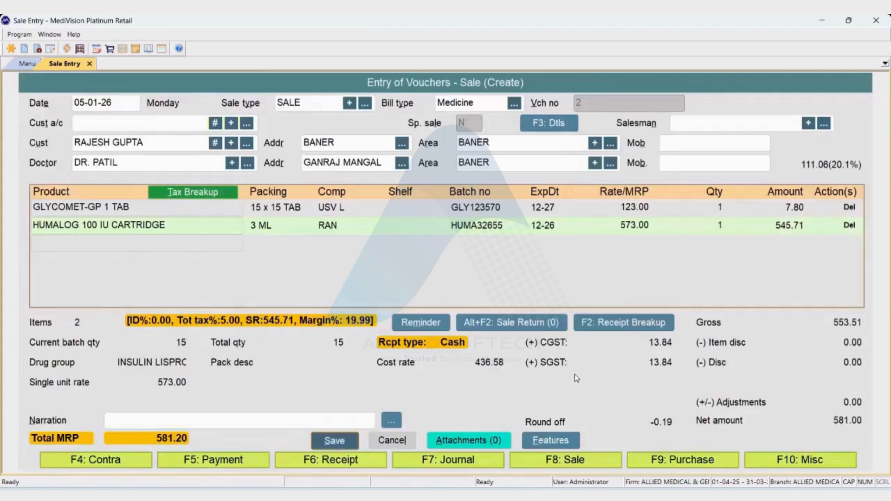
key("Right")
key("Return")
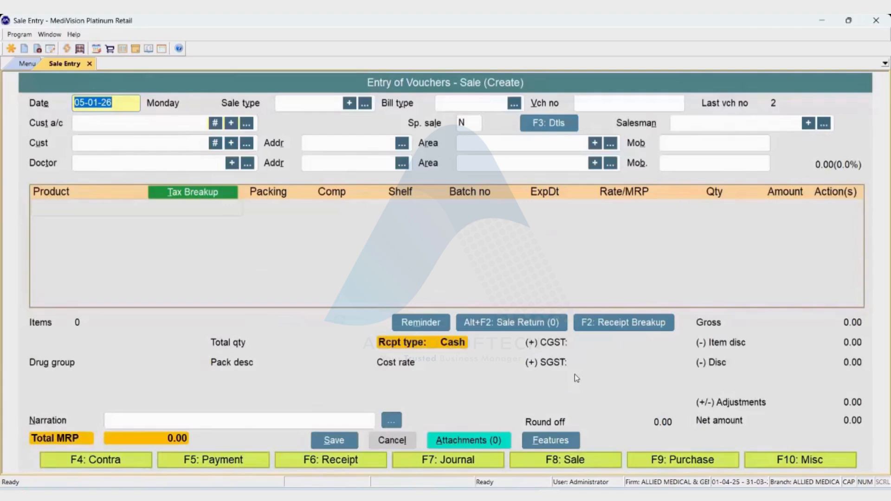
- Keep the date of the new sale voucher, with sale type SALE and bill type Medicine
key("Return")
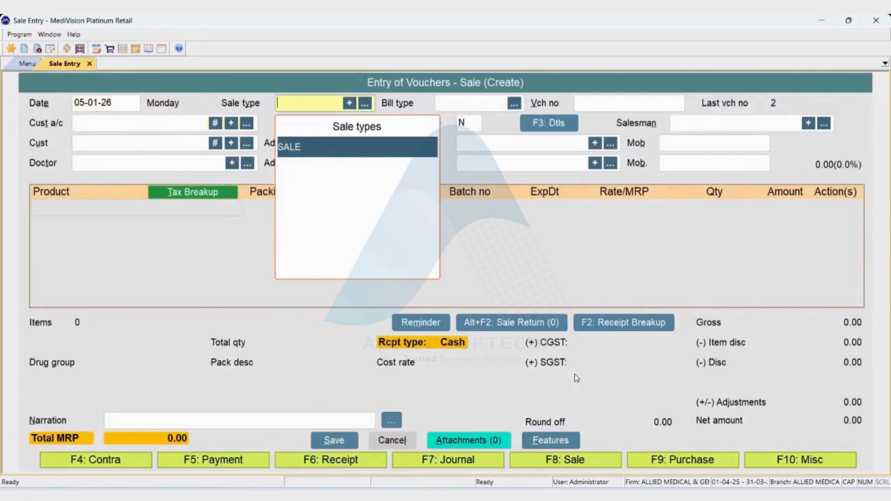
key("Return")
key("Return")
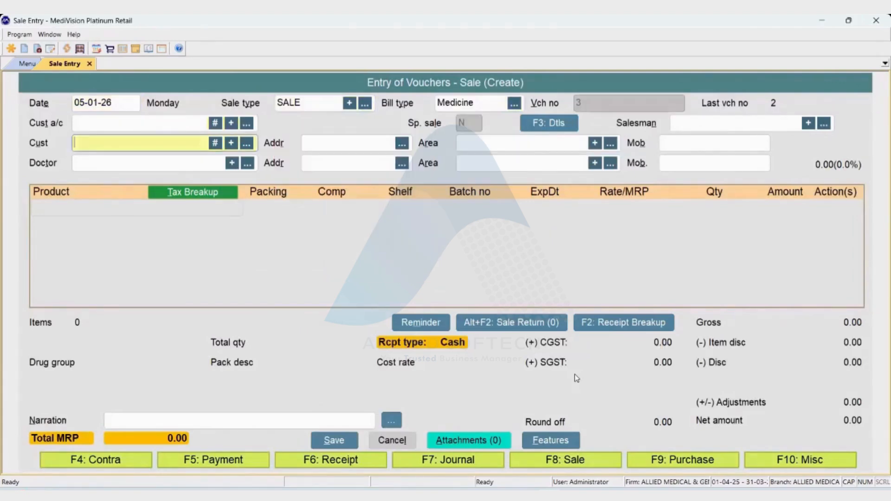
- Select the same customer for the new voucher and load the customer's regular products into it
type("RAJET")
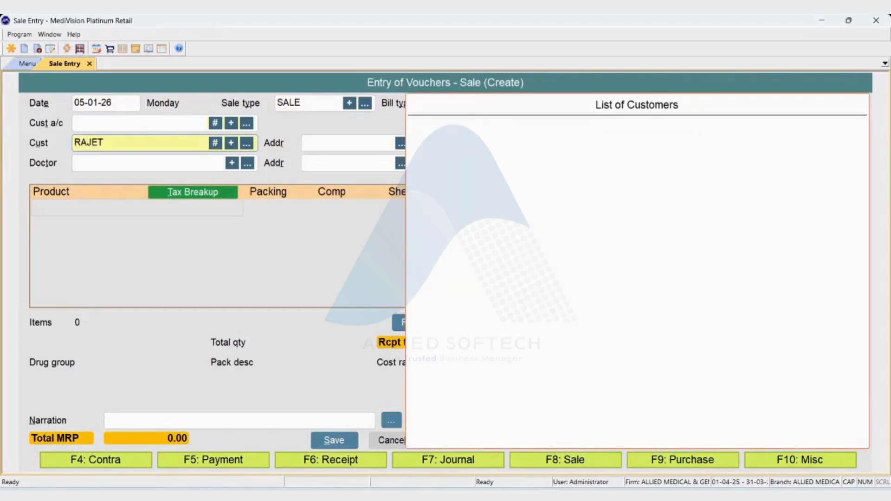
key("BackSpace")
key("Return")
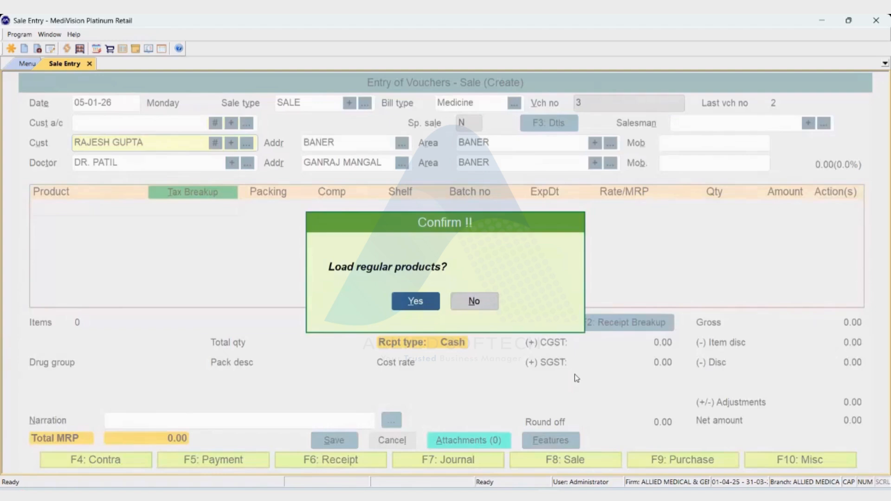
key("Return")
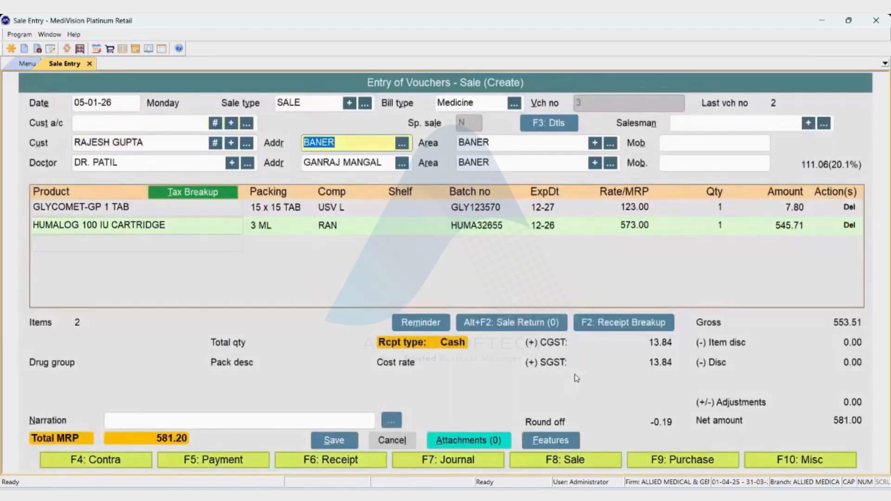